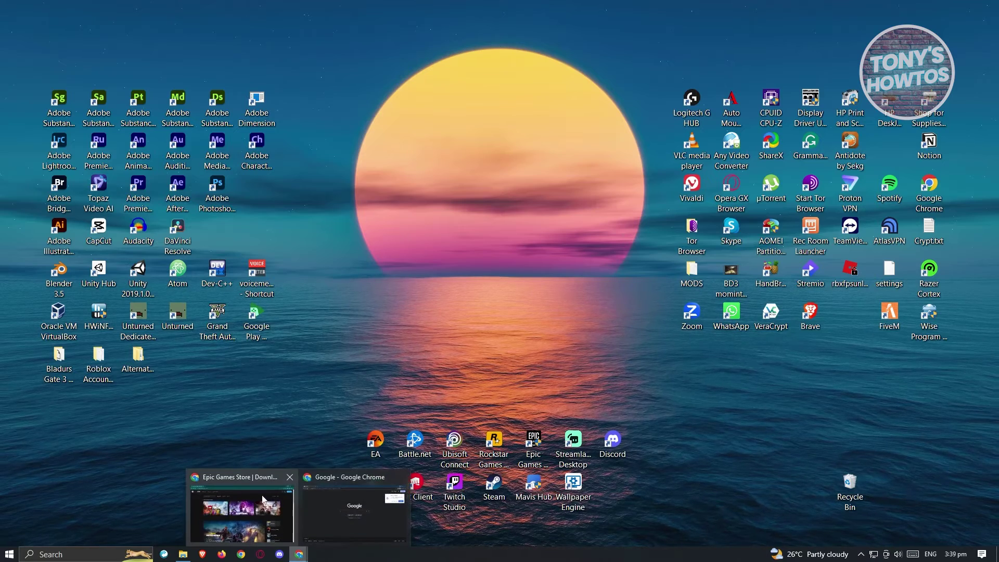
- Bring up the Epic Games Store Chrome window from the taskbar previews
left_click(264, 500)
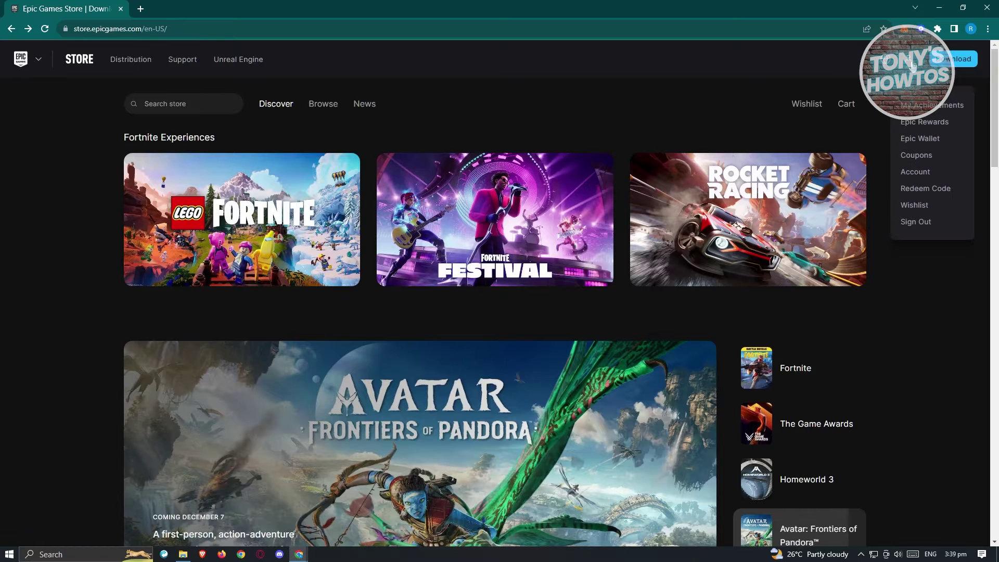
mouse_move(915, 58)
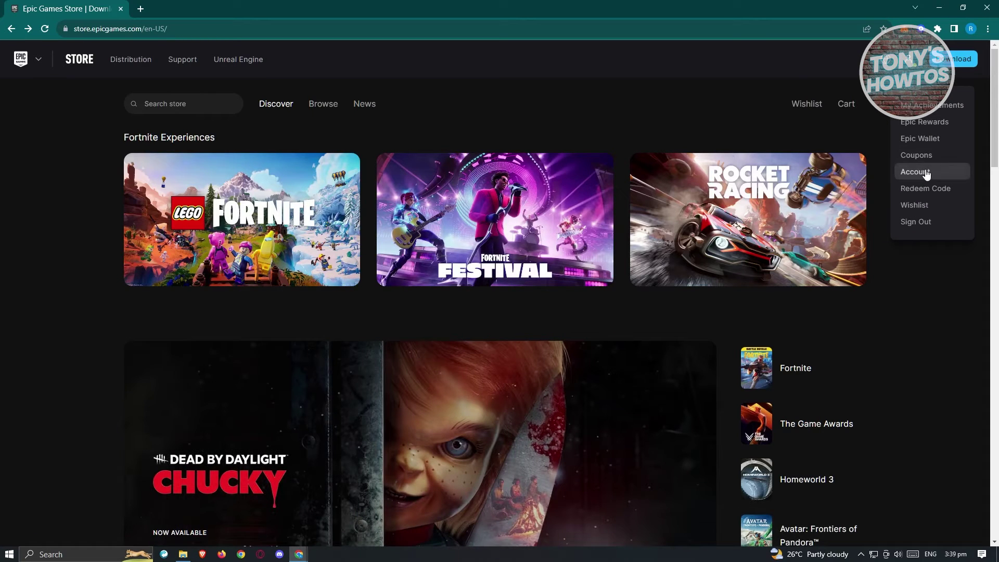
- Open the Epic Games account settings page from the profile menu
left_click(926, 170)
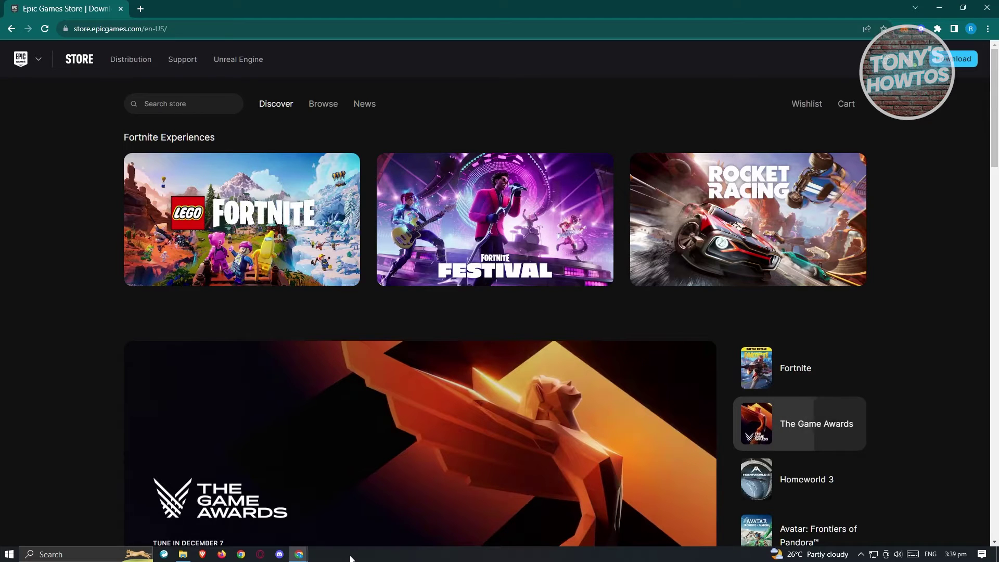
- Search 'epic games forgot password' in the incognito window, then return to the Epic Games Store window
mouse_move(298, 555)
left_click(337, 503)
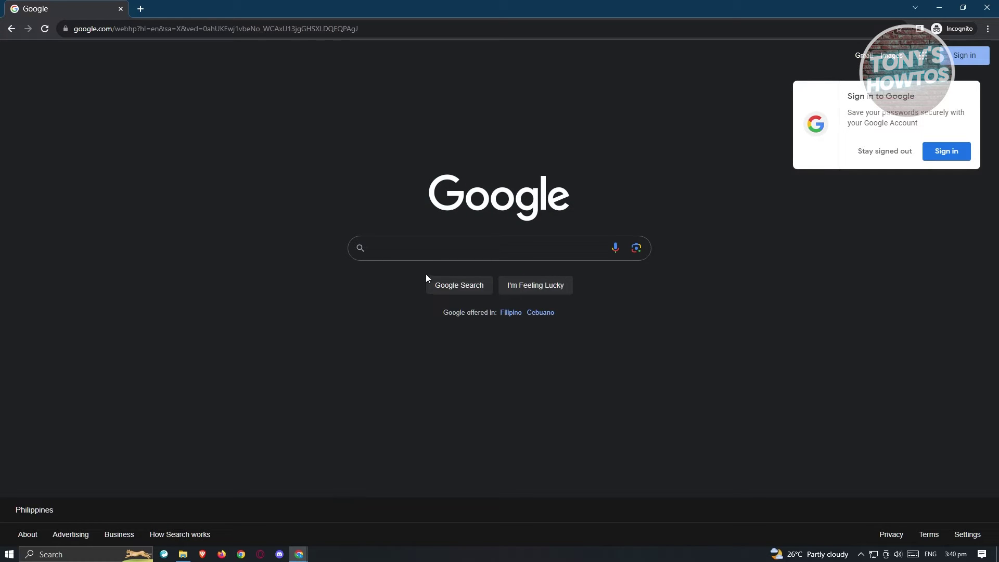
left_click(441, 248)
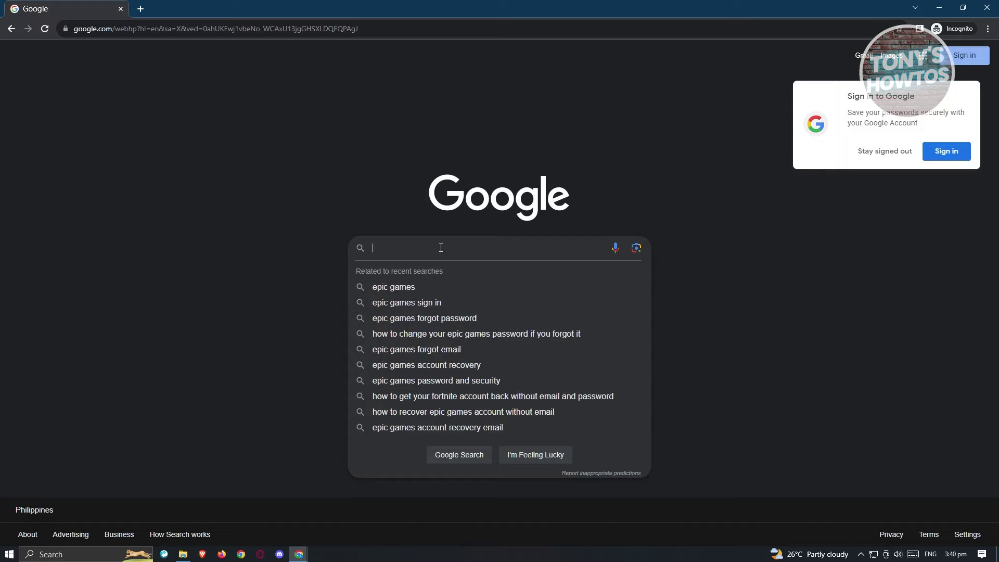
type("epic games ")
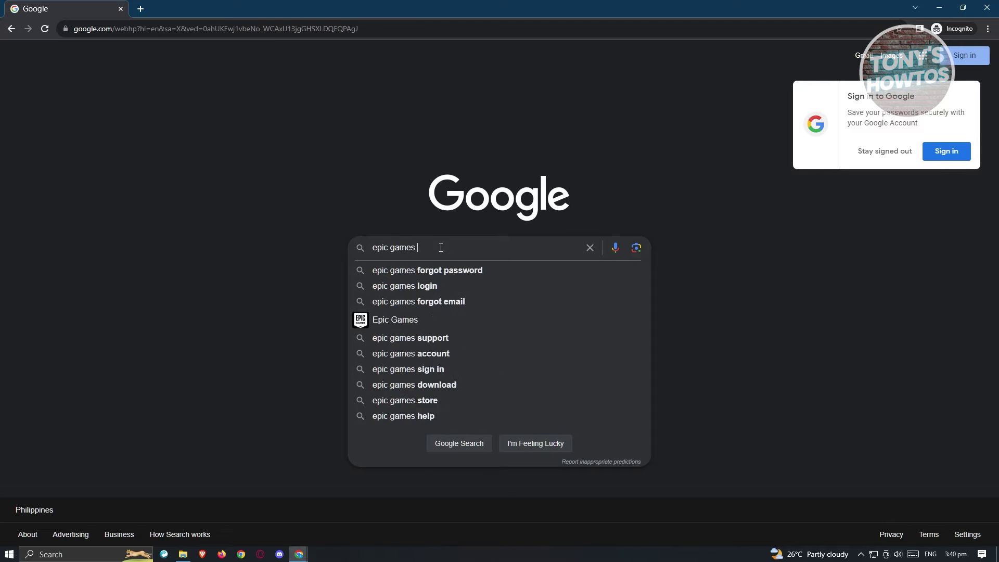
type("forgot password")
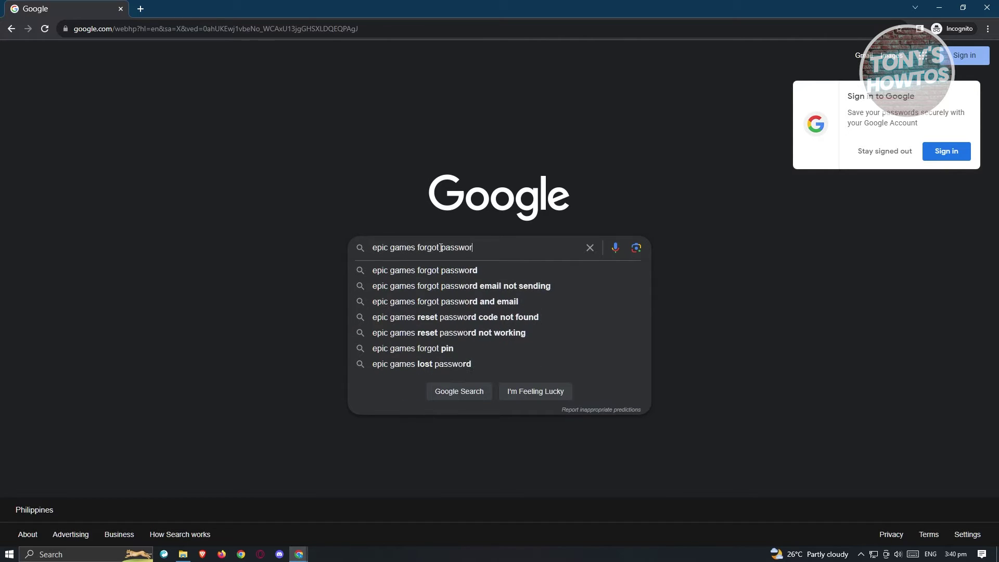
left_click(466, 270)
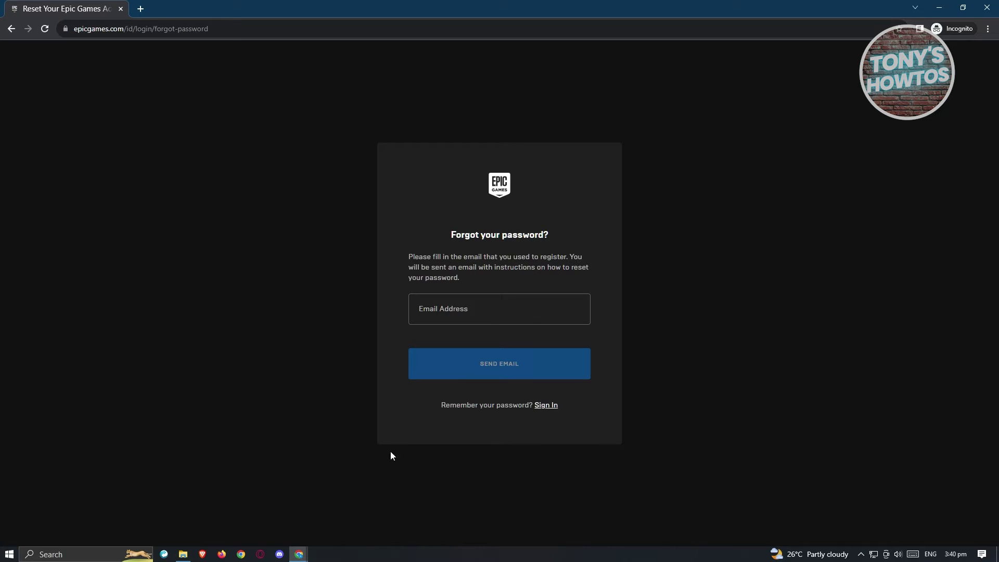
mouse_move(299, 554)
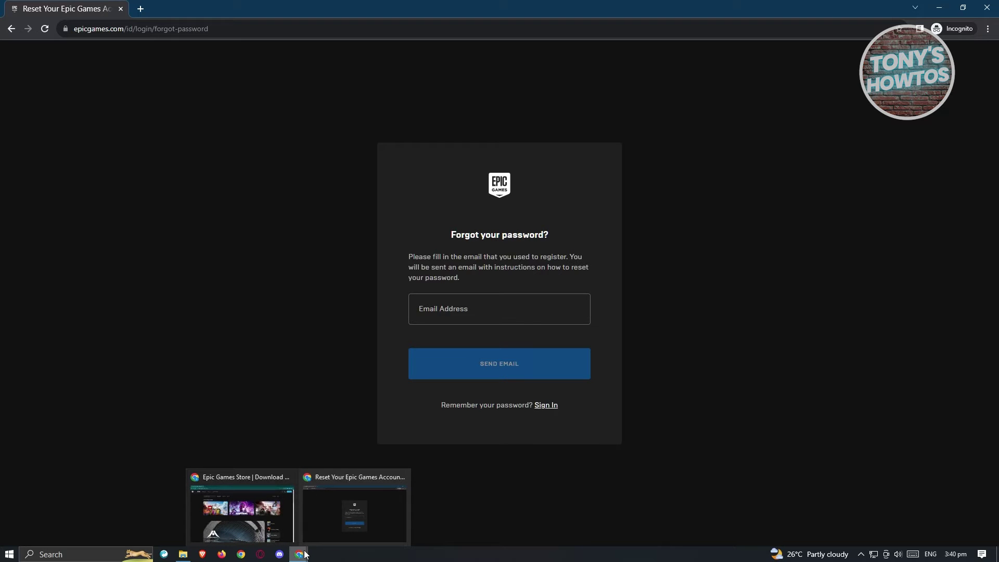
left_click(242, 482)
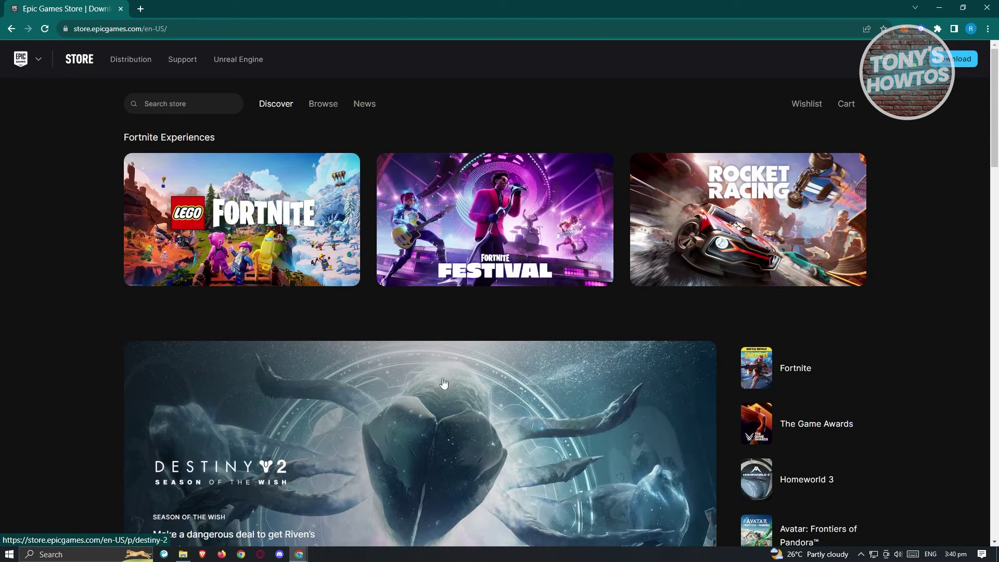
- Open Chrome's main menu over the Epic Games Store Discover homepage
left_click(989, 29)
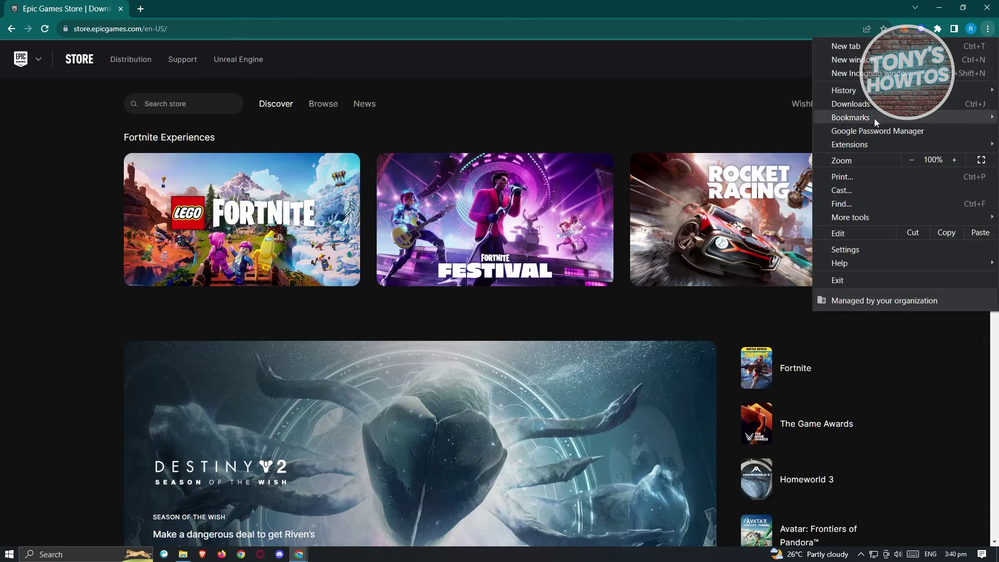
- Open Google Password Manager and view the saved westernunion.com login details
left_click(875, 133)
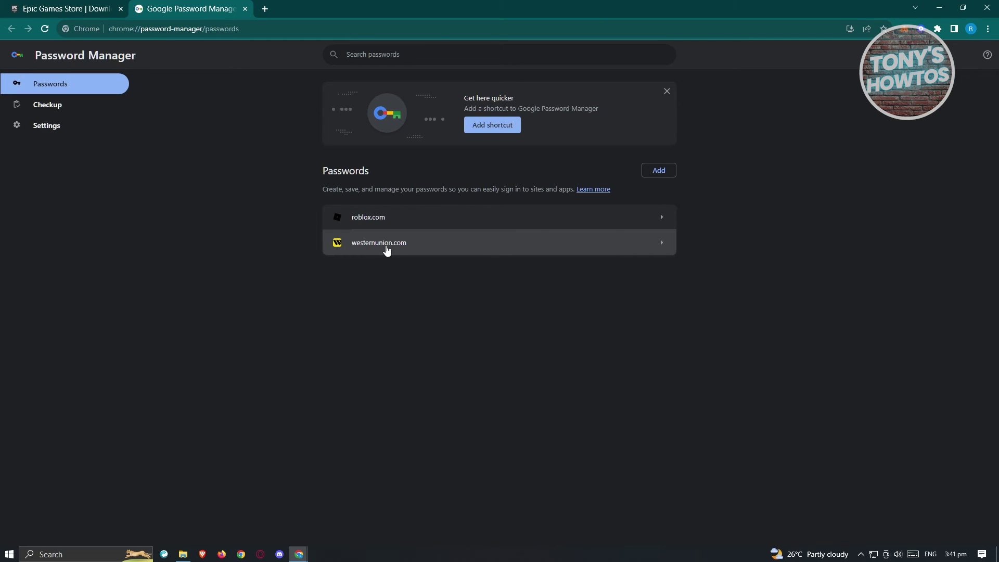
left_click(387, 249)
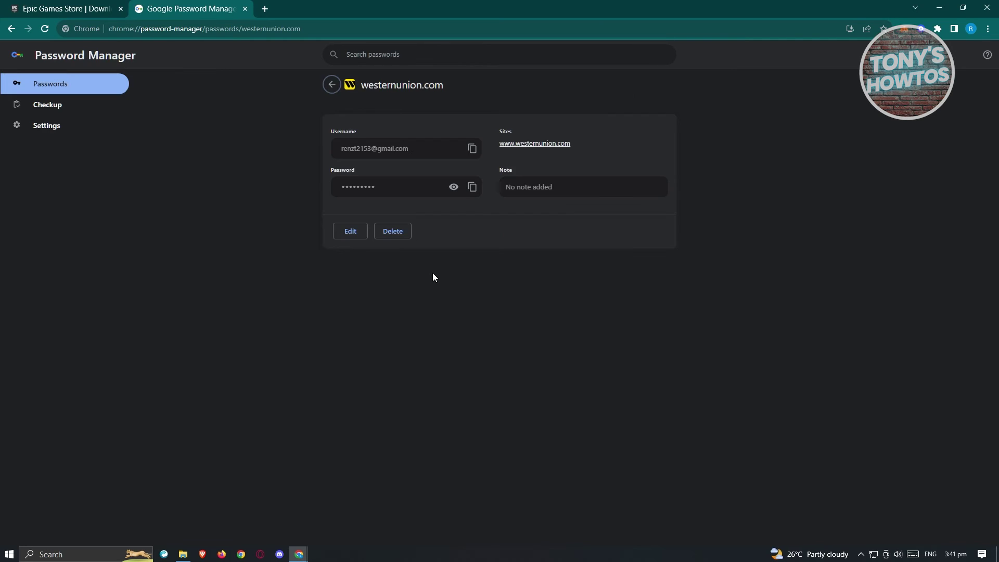